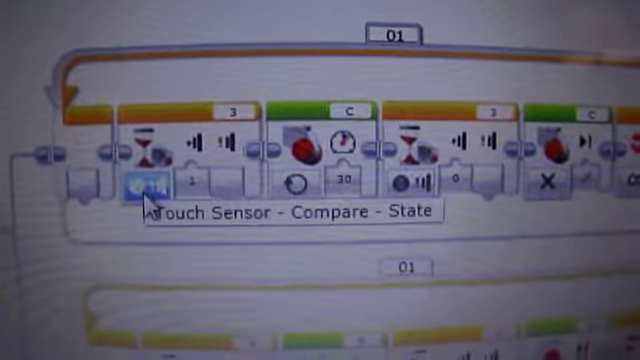
left_click(196, 188)
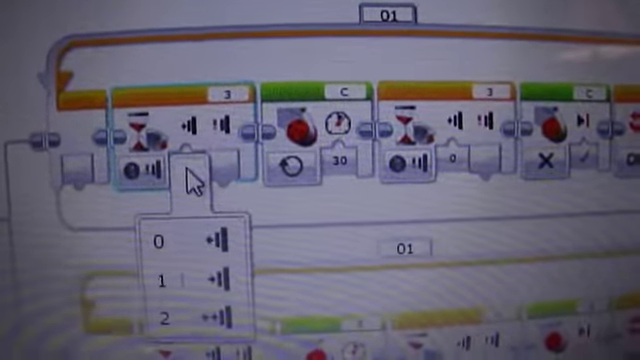